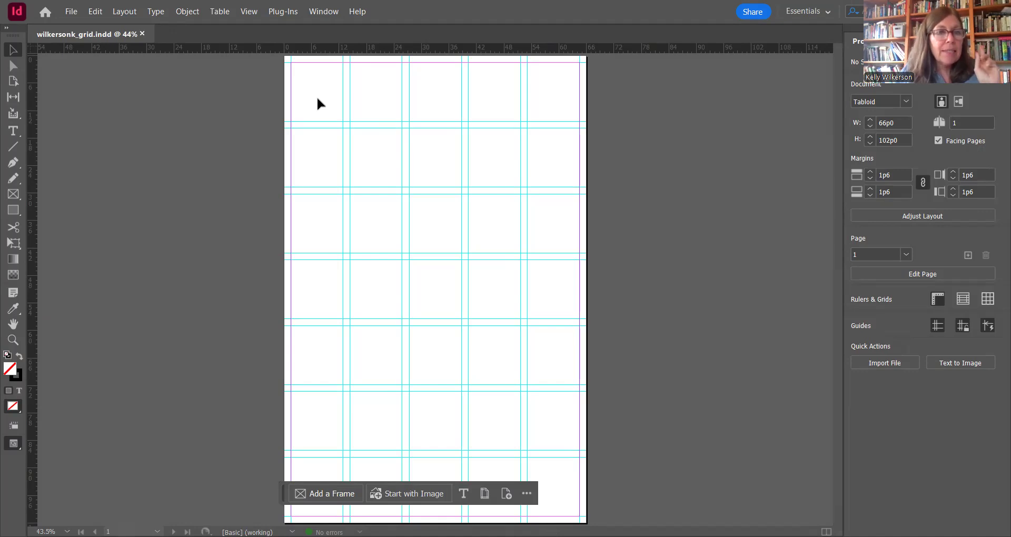
Step: Place perspective.jpg at full size in the upper part of the page
left_click(71, 12)
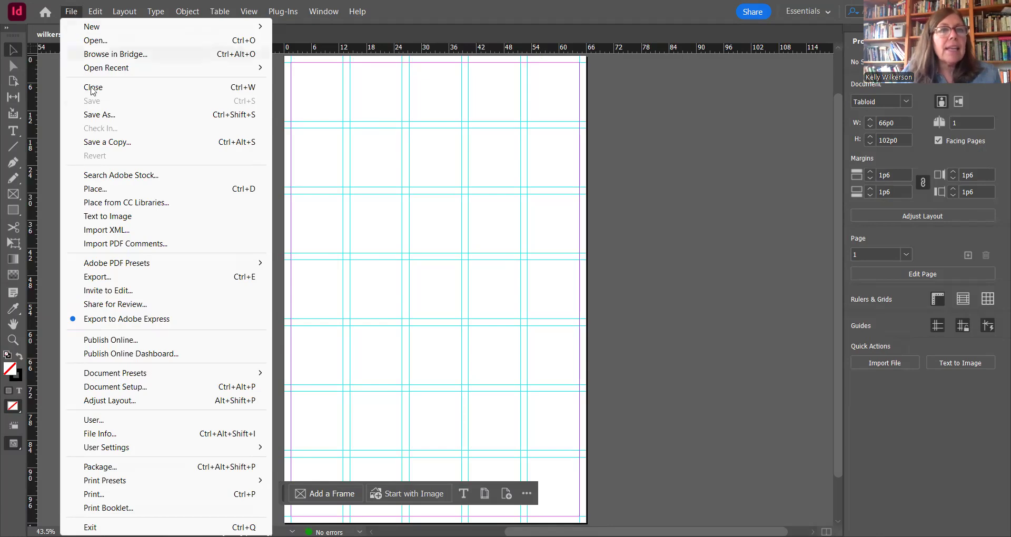
left_click(94, 189)
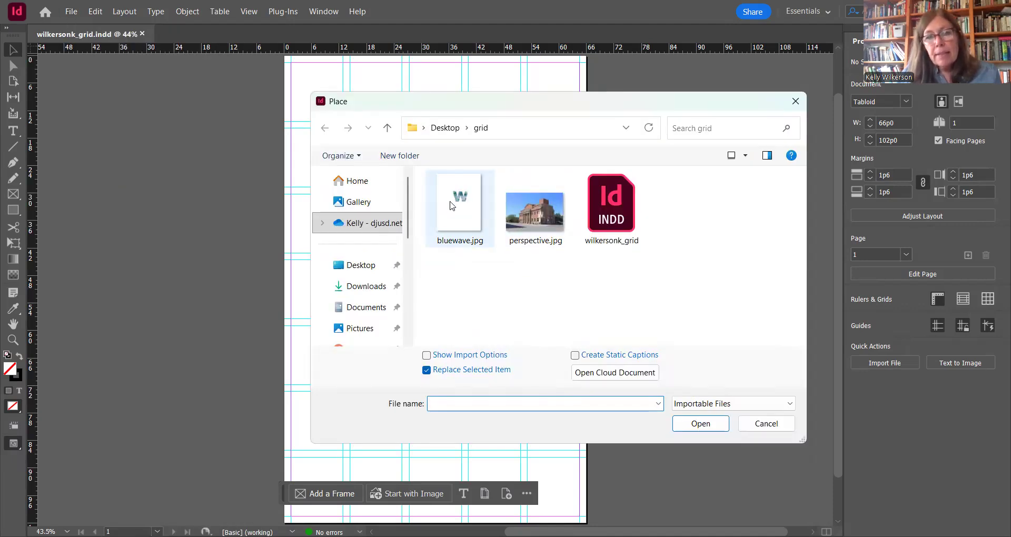
left_click(540, 220)
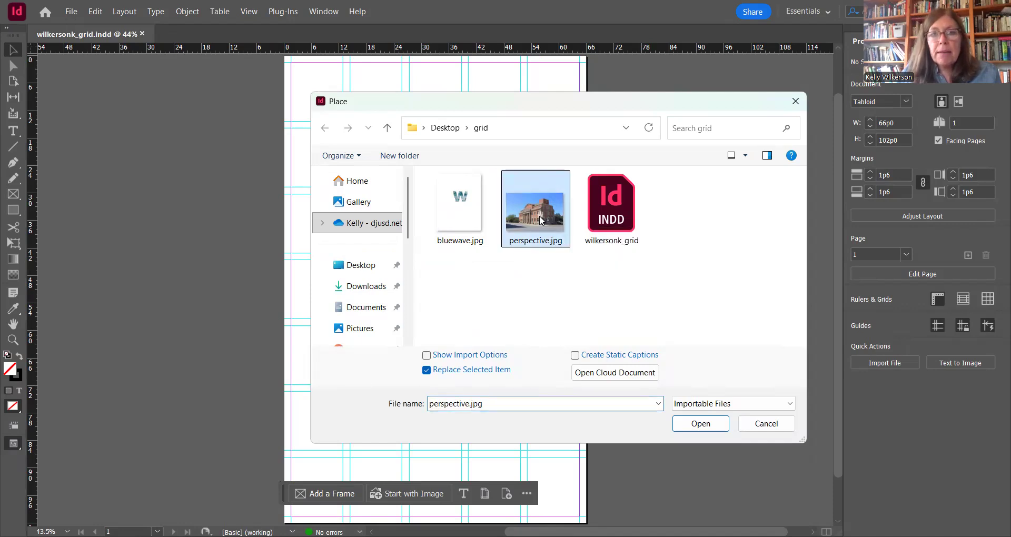
left_click(701, 425)
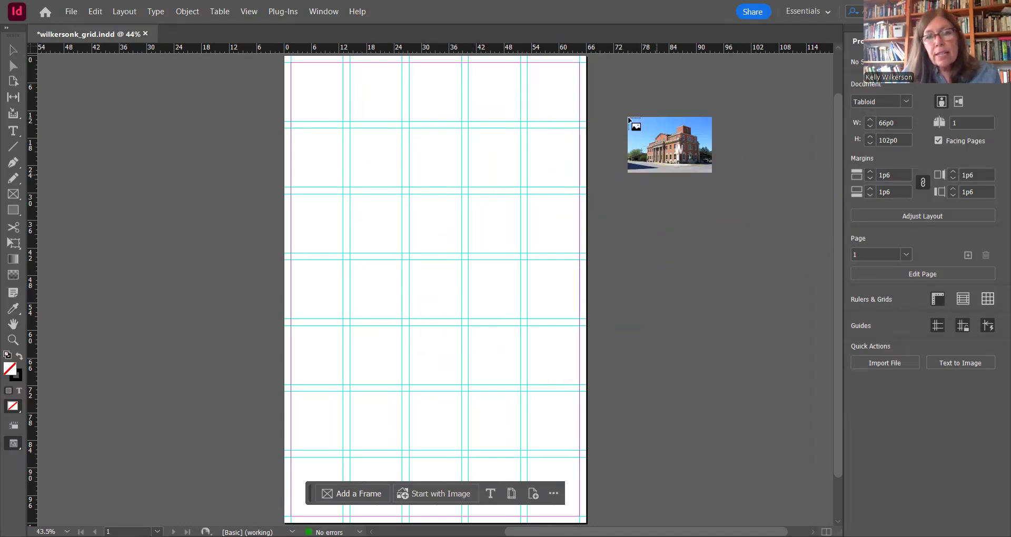
left_click(308, 144)
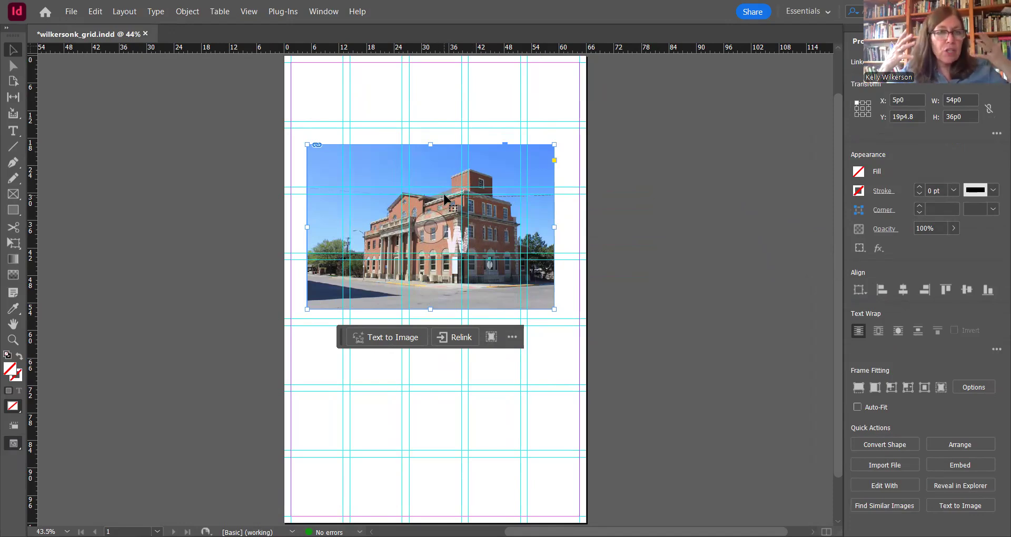
Step: Move the building photo up to the page's left edge, at about X -0p4.4 and Y 16p1.3
mouse_move(432, 159)
left_mouse_down()
mouse_move(416, 150)
mouse_move(430, 157)
left_mouse_up()
key("Left")
key("Left")
key("Left")
key("Left")
key("Left")
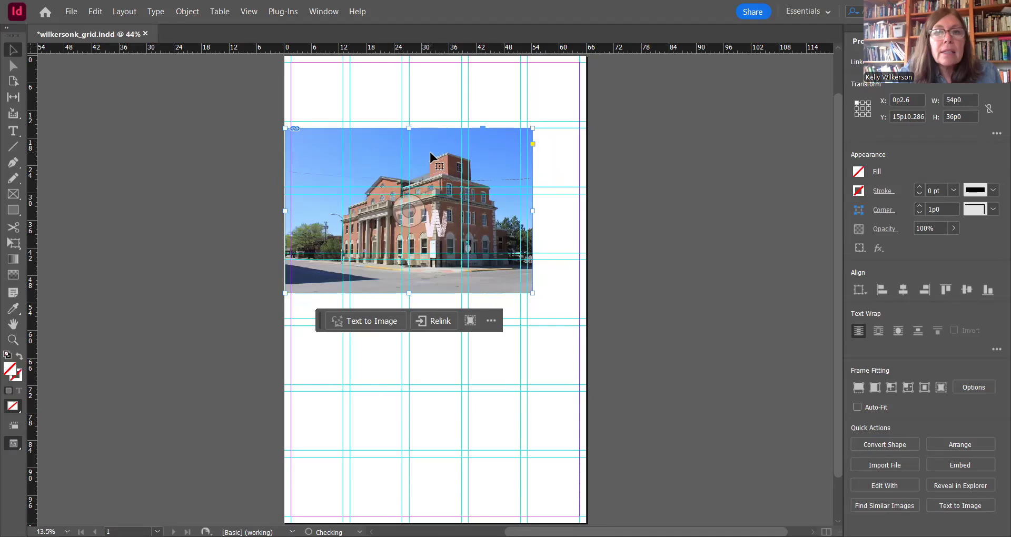
key("Left")
key("Left")
key("Left")
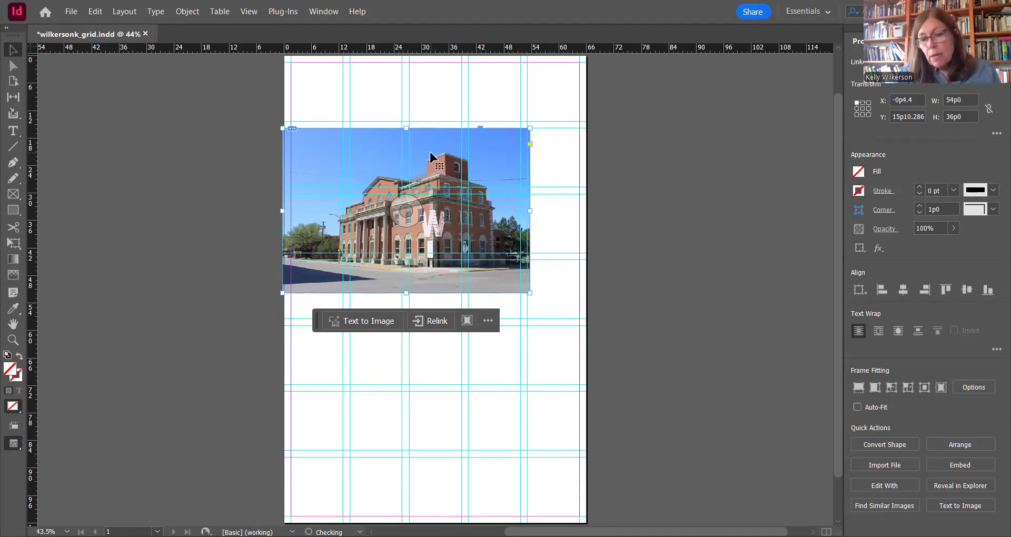
key("Down")
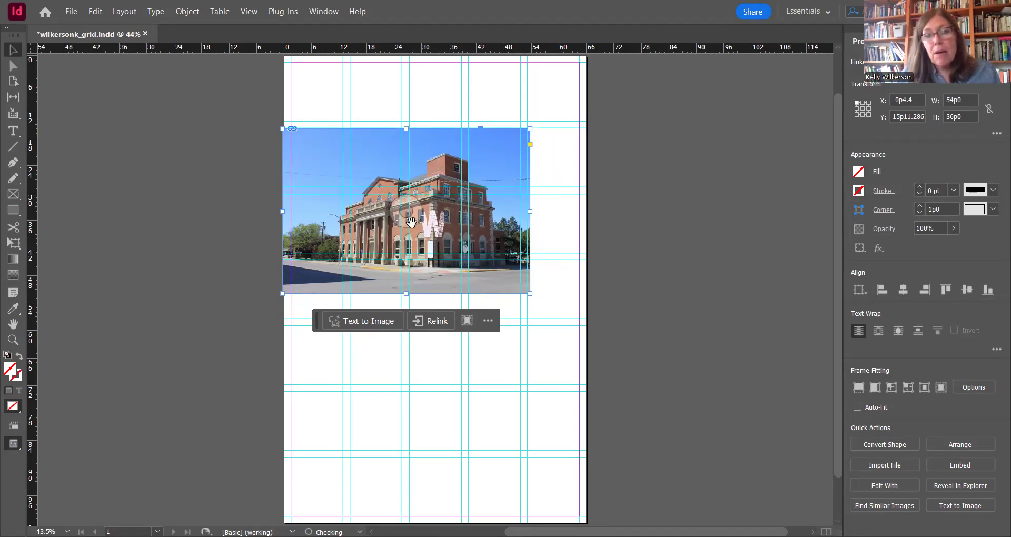
key("Down")
key("Down")
Step: Enlarge the building photo together with its frame to about 82p9 wide by 55p2 high
left_click_drag(530, 294, 560, 319)
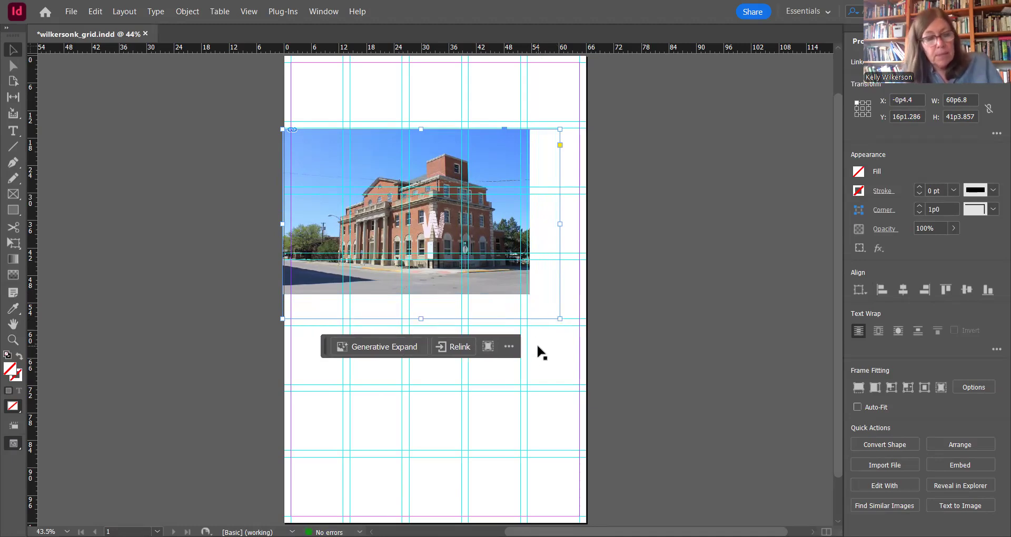
key("ctrl+z")
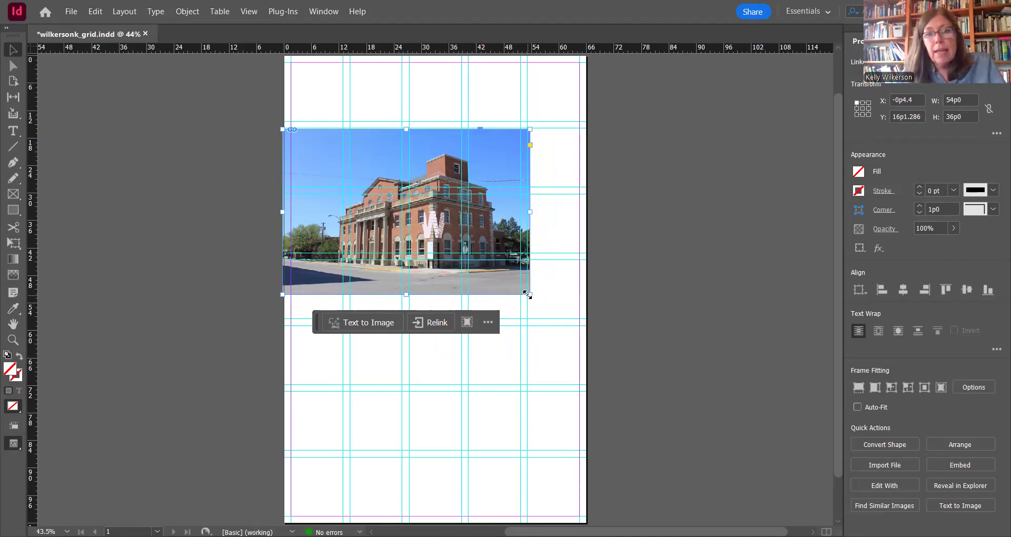
left_click_drag(528, 295, 553, 322)
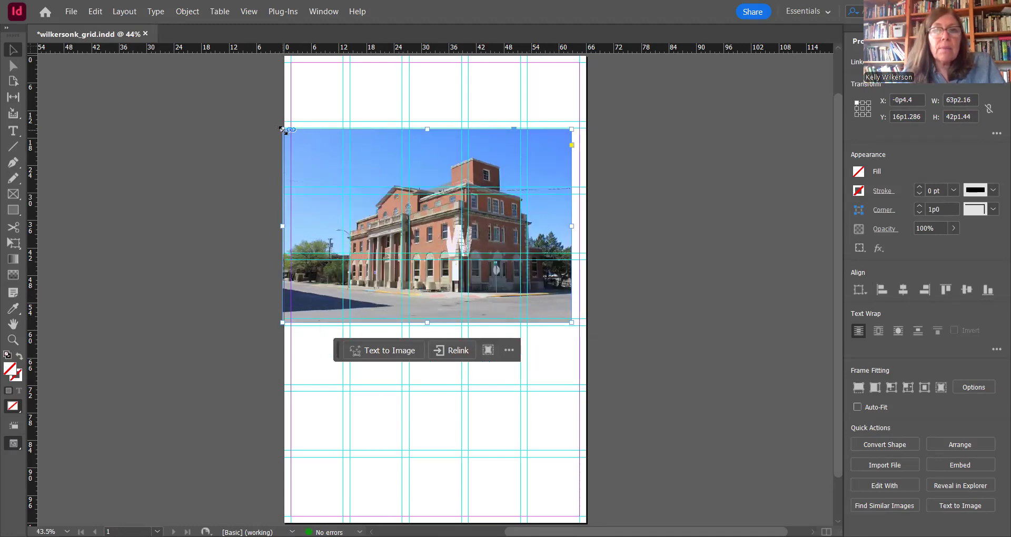
left_click_drag(283, 129, 259, 99)
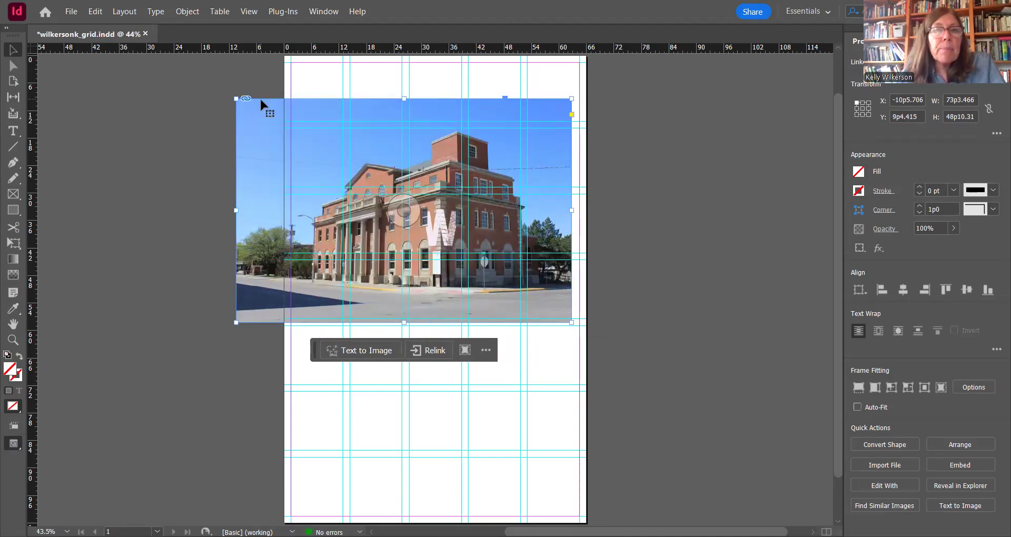
left_click_drag(232, 96, 210, 81)
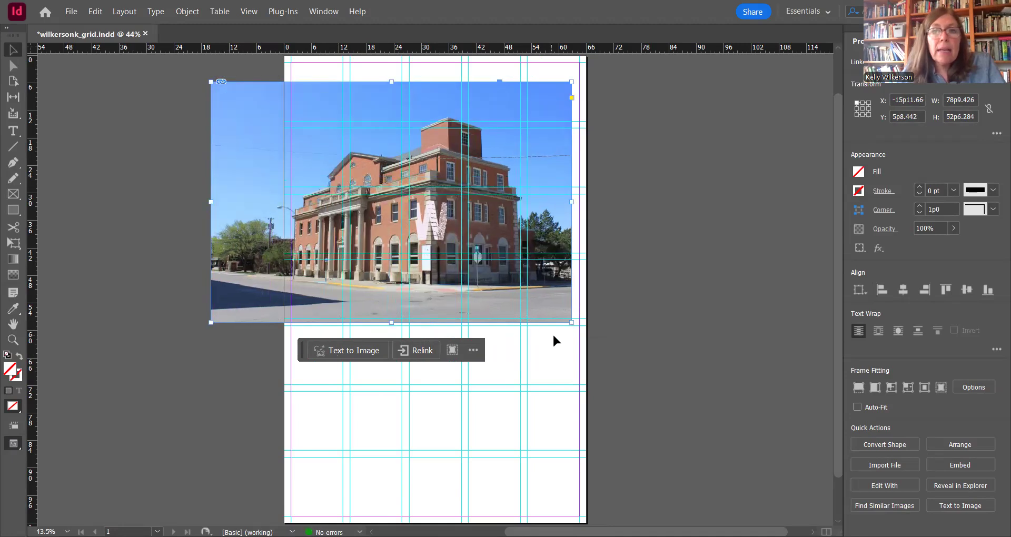
left_click_drag(573, 323, 584, 336)
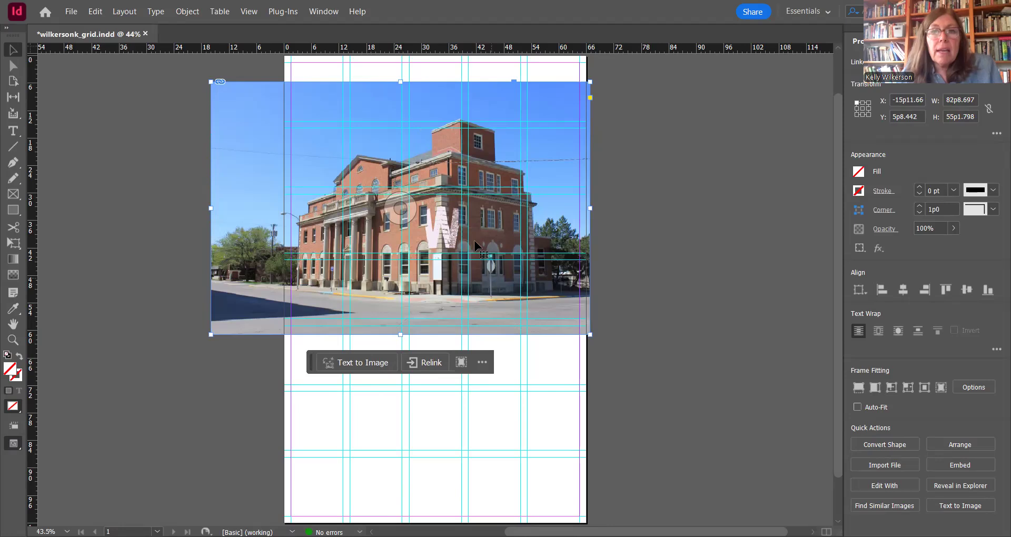
Step: Reposition the photo so its letter W sits inside one grid module, at about X -17p5.7 and Y 4p5
left_click_drag(442, 224, 438, 221)
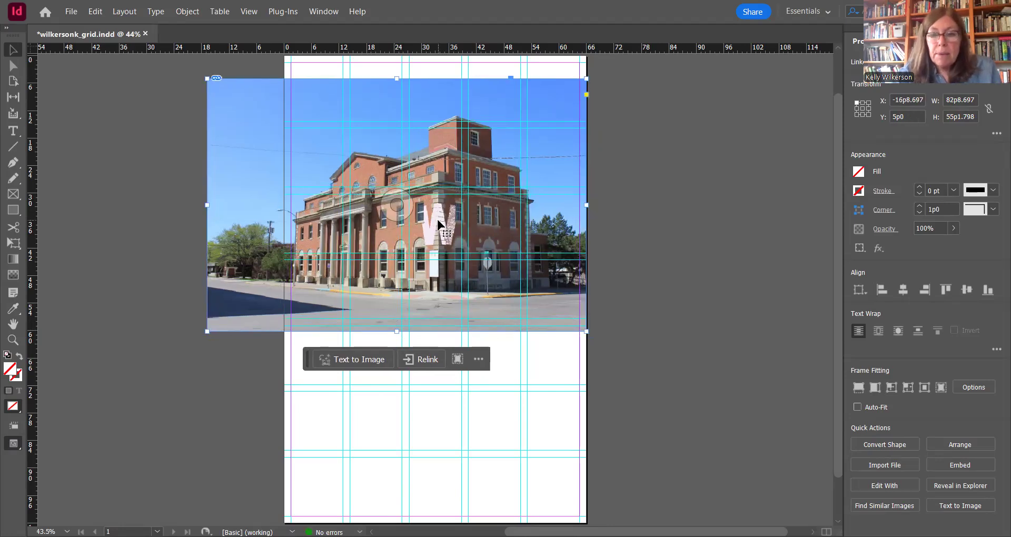
key("Left")
key("Left")
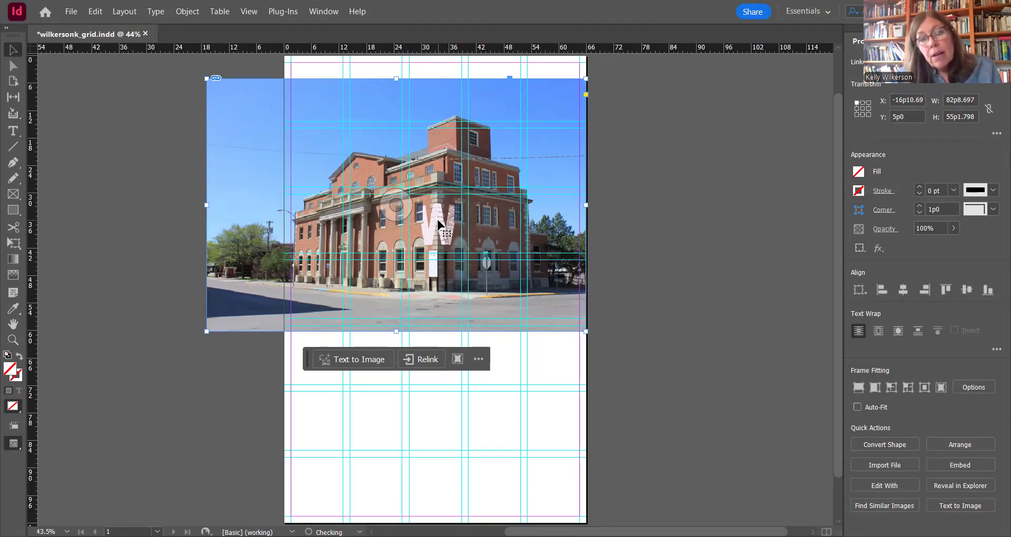
key("Left")
key("Left")
key("Left")
key("Left")
key("Left")
key("Left")
key("Left")
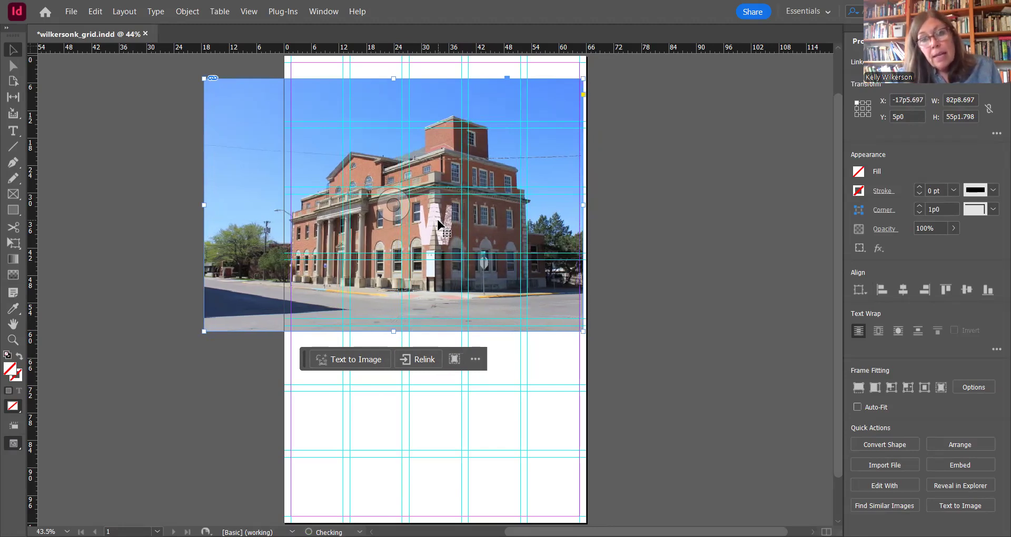
key("Down")
key("Down")
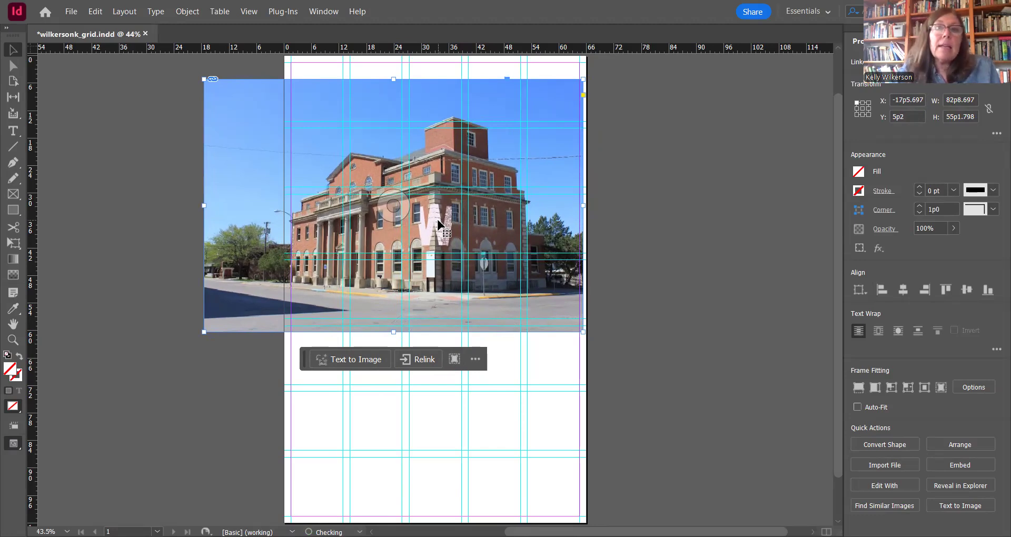
key("Up")
key("Up")
key("Up")
key("Up")
key("Up")
key("Up")
key("Up")
key("Up")
key("Up")
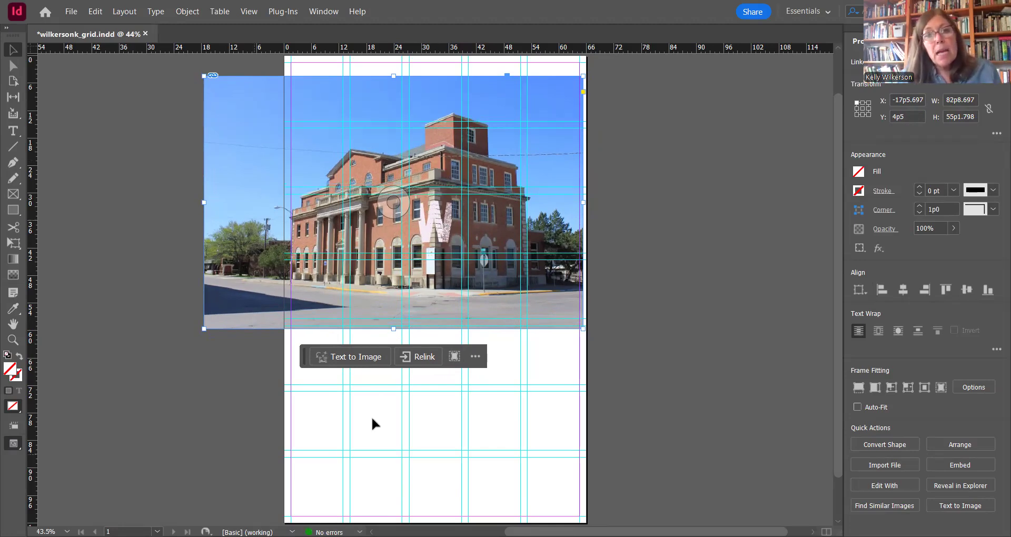
left_click(558, 373)
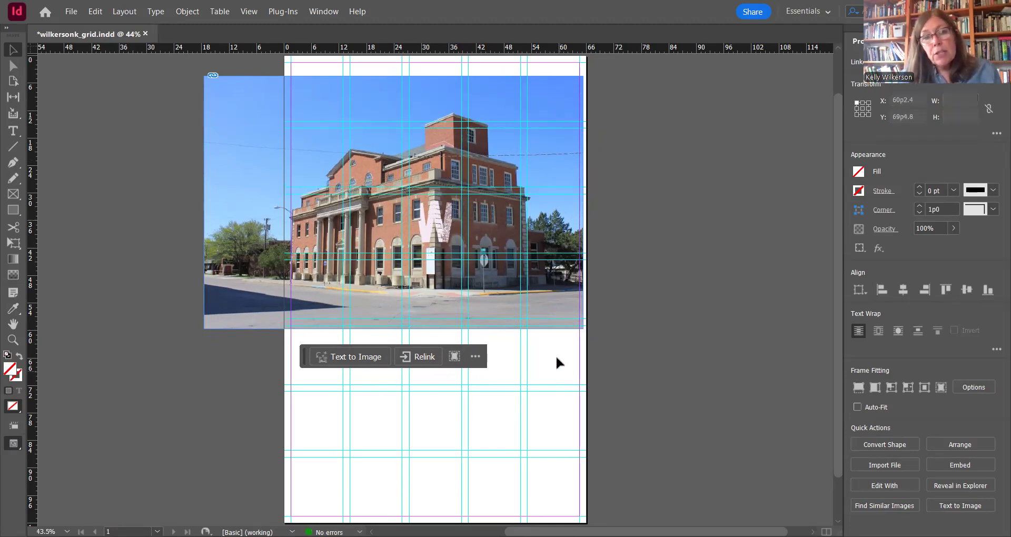
Step: Crop the photo's frame to the grid module around the W and move it into the page's top-left module at X 1p6, Y 1p6
left_click(442, 155)
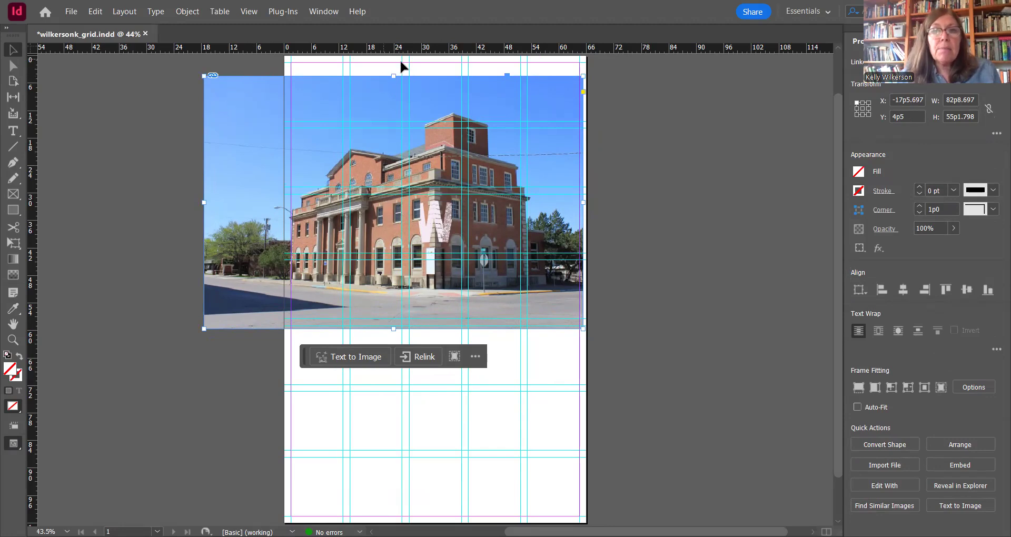
left_click_drag(586, 202, 459, 205)
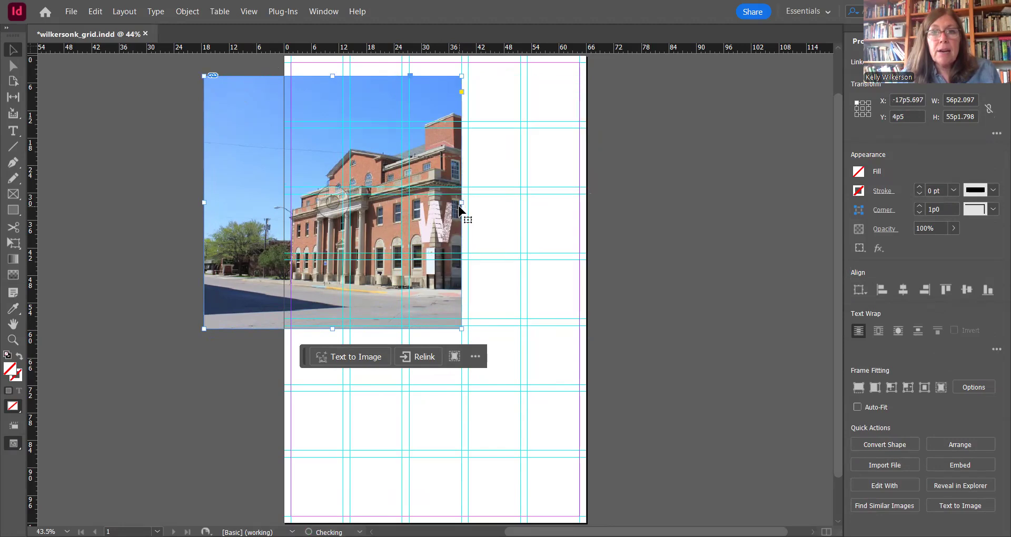
left_click_drag(332, 75, 332, 194)
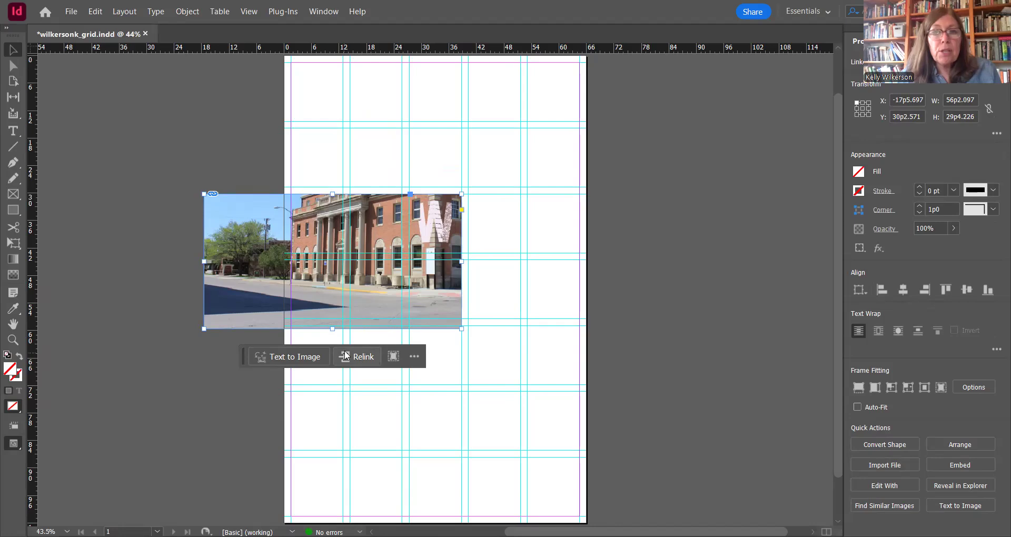
left_click_drag(332, 326, 351, 253)
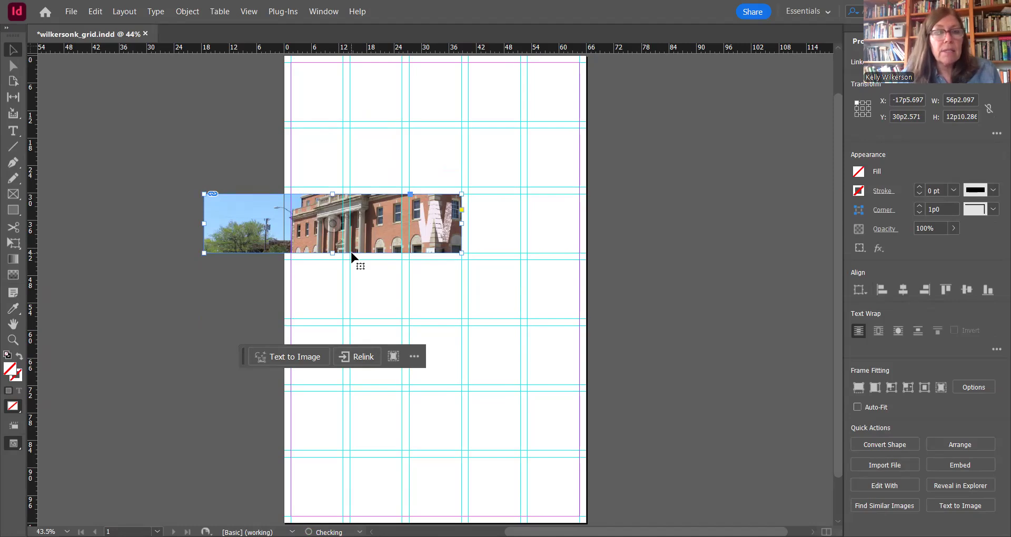
left_click_drag(204, 223, 410, 226)
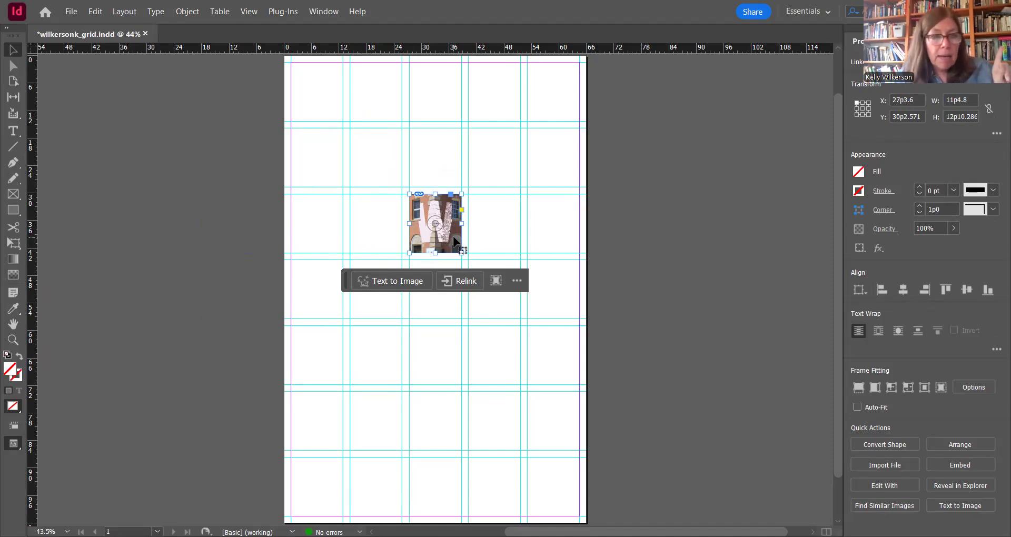
left_click_drag(452, 242, 334, 113)
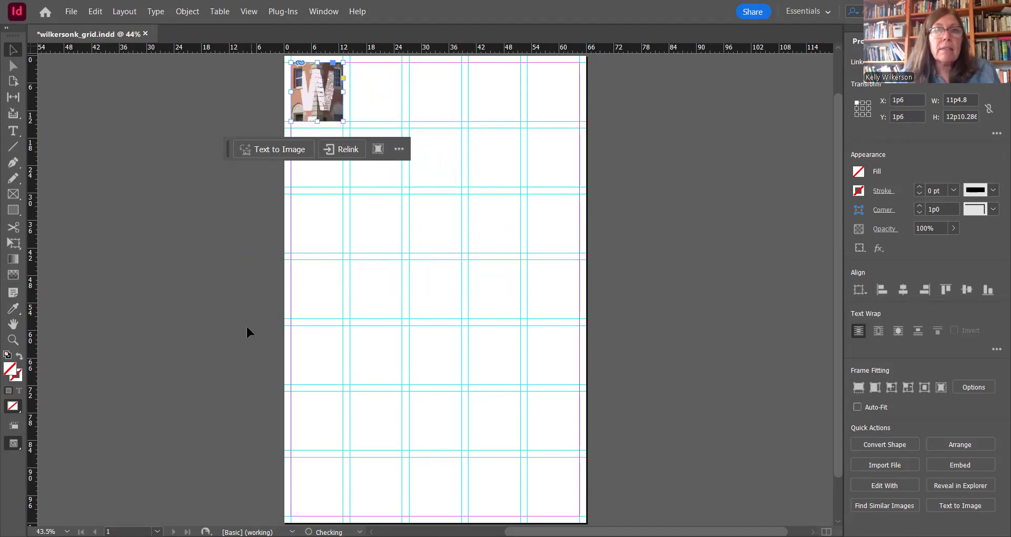
left_click(220, 256)
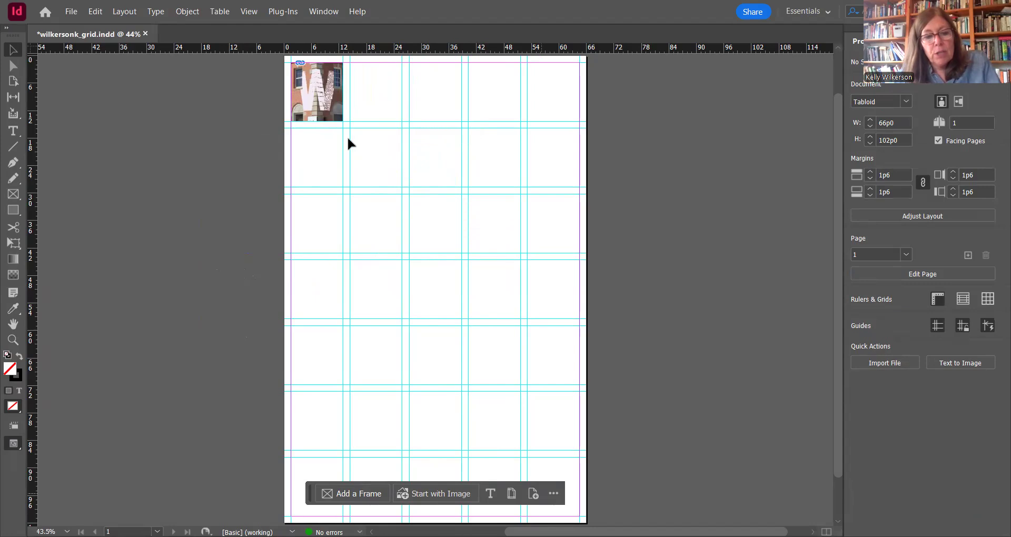
Step: Place bluewave.jpg on the page at about X 12p10.8 and Y 28p8.6
key("ctrl+d")
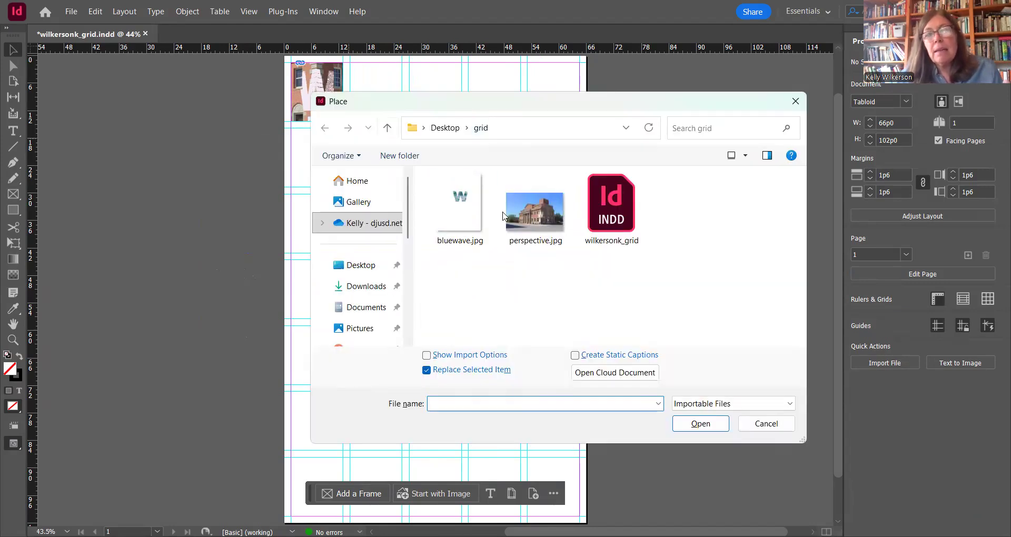
left_click(450, 208)
left_click(700, 428)
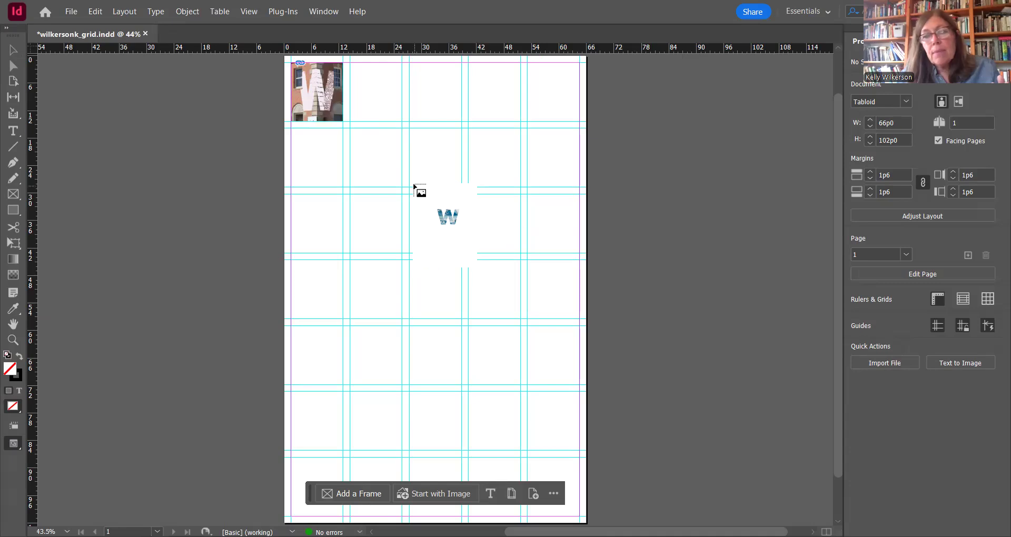
left_click(343, 187)
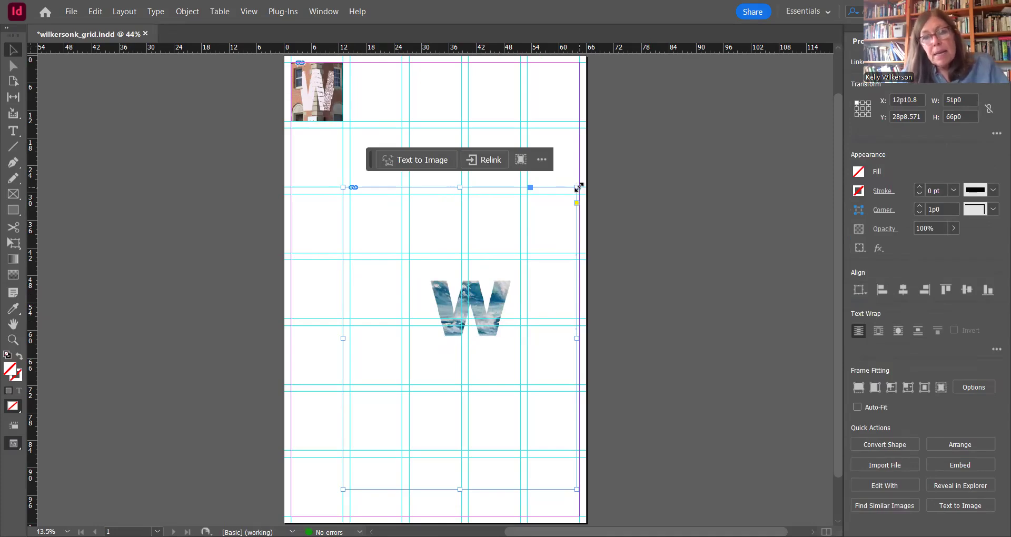
Step: Shift the blue wave image up and inward on the page, and scale it with its frame to about 41p2 wide by 53p4 high
left_click_drag(529, 287, 504, 278)
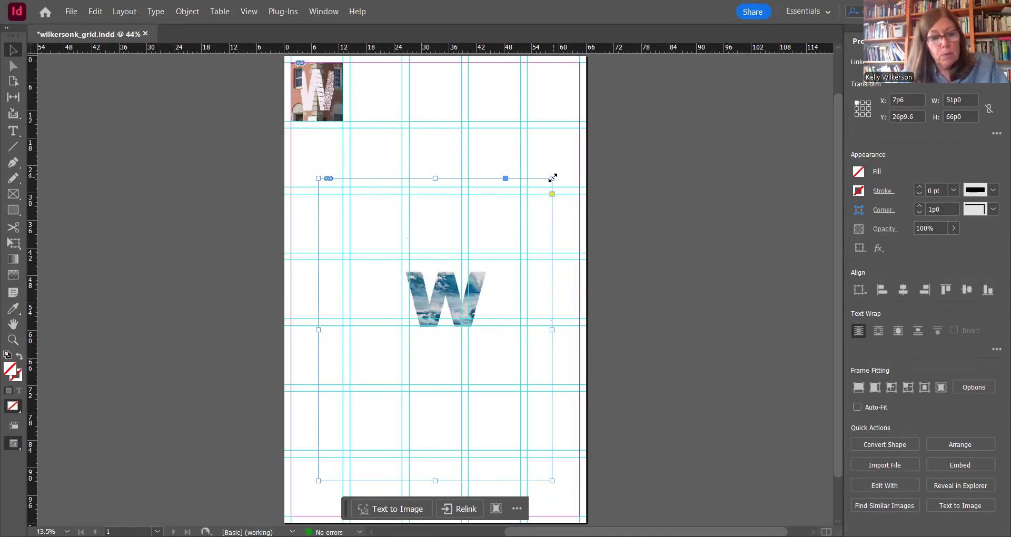
left_click_drag(552, 178, 484, 211)
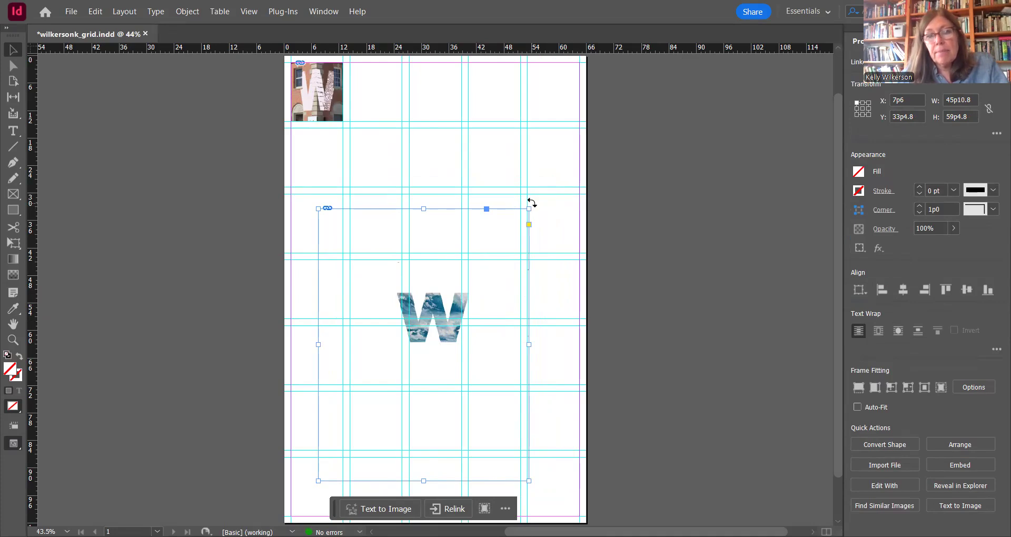
left_click_drag(529, 209, 485, 225)
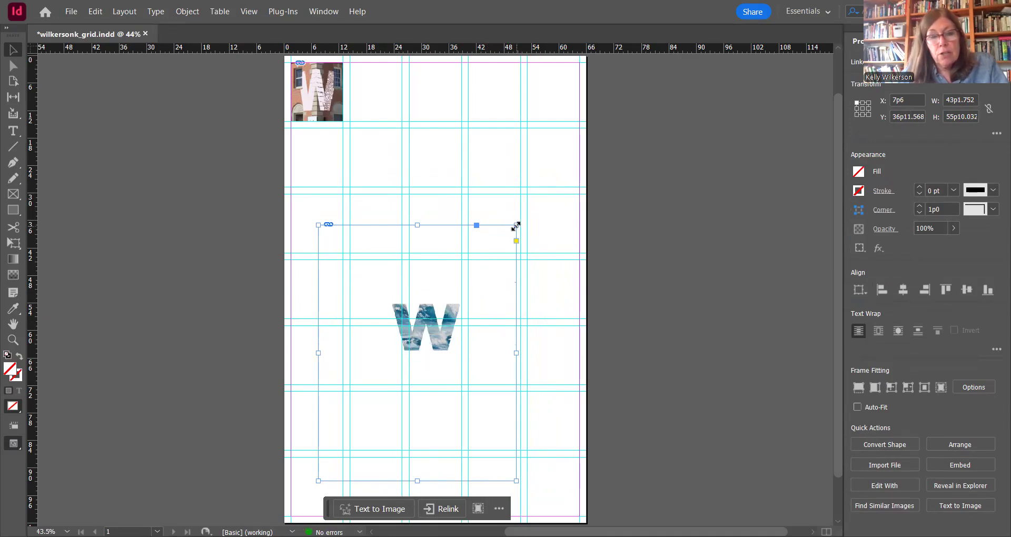
left_click_drag(516, 225, 495, 237)
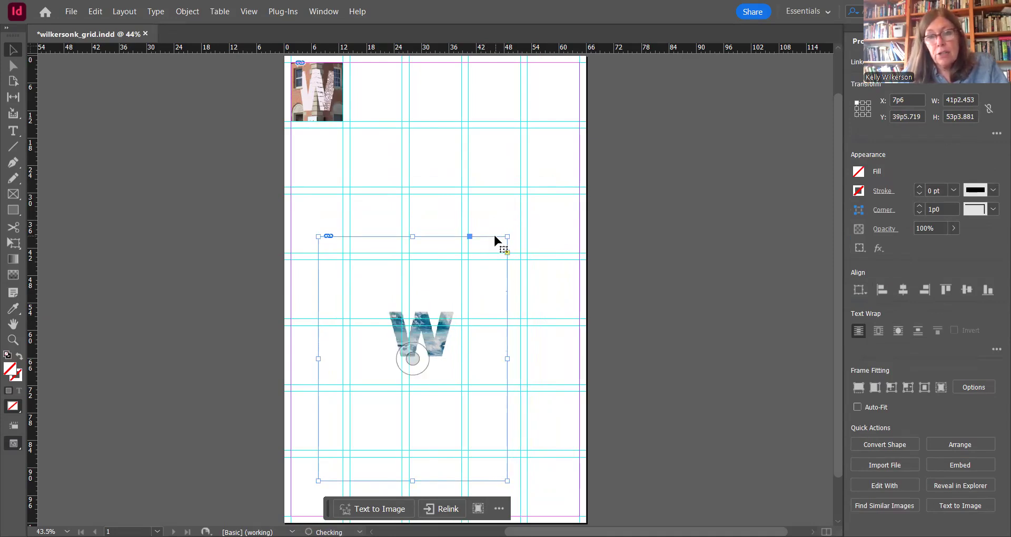
Step: Shrink the wave image and frame further to about 32p7 by 42p2, repositioning the W over a central grid module between reductions
left_click_drag(443, 348, 447, 310)
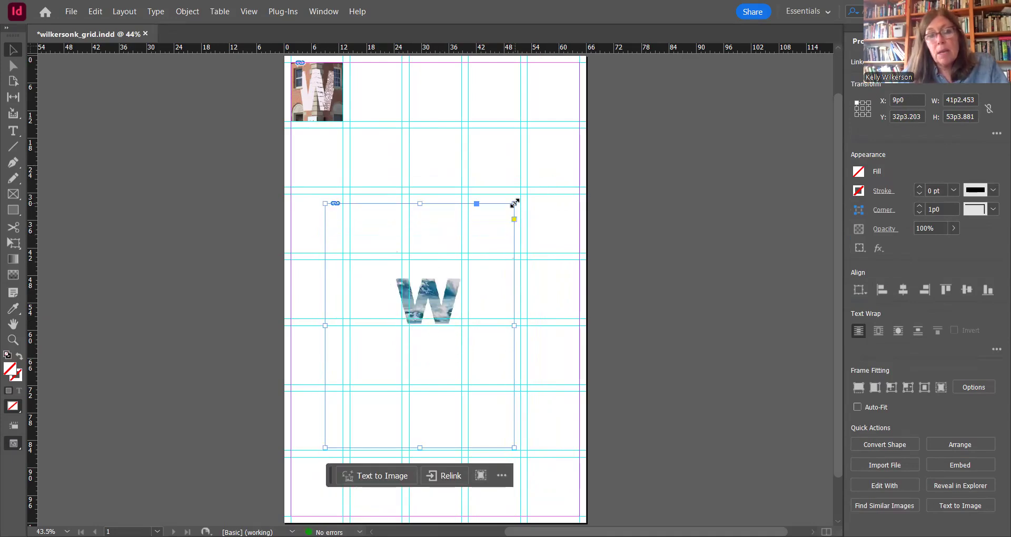
left_click_drag(514, 202, 479, 231)
left_click_drag(450, 310, 462, 293)
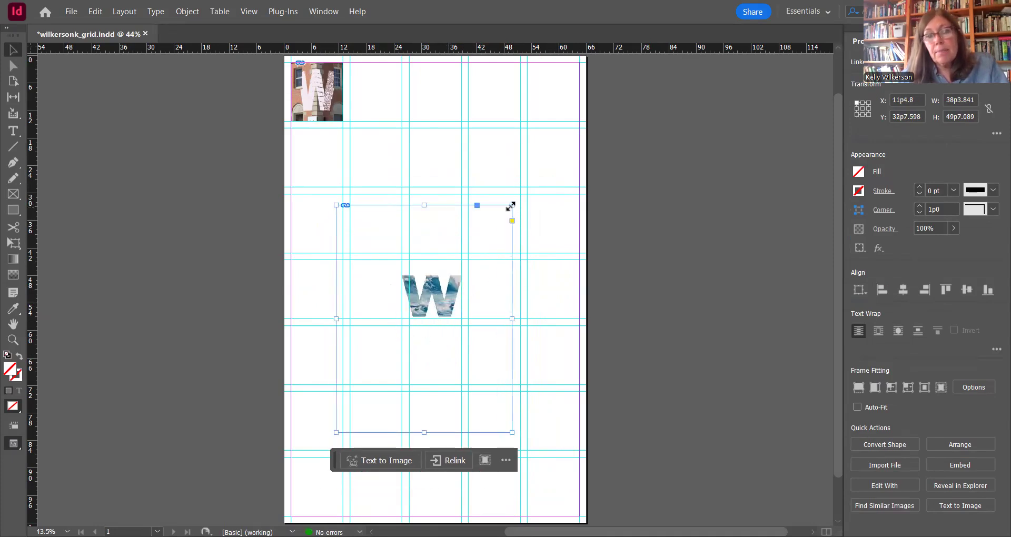
left_click_drag(511, 206, 490, 223)
left_click_drag(441, 305, 448, 293)
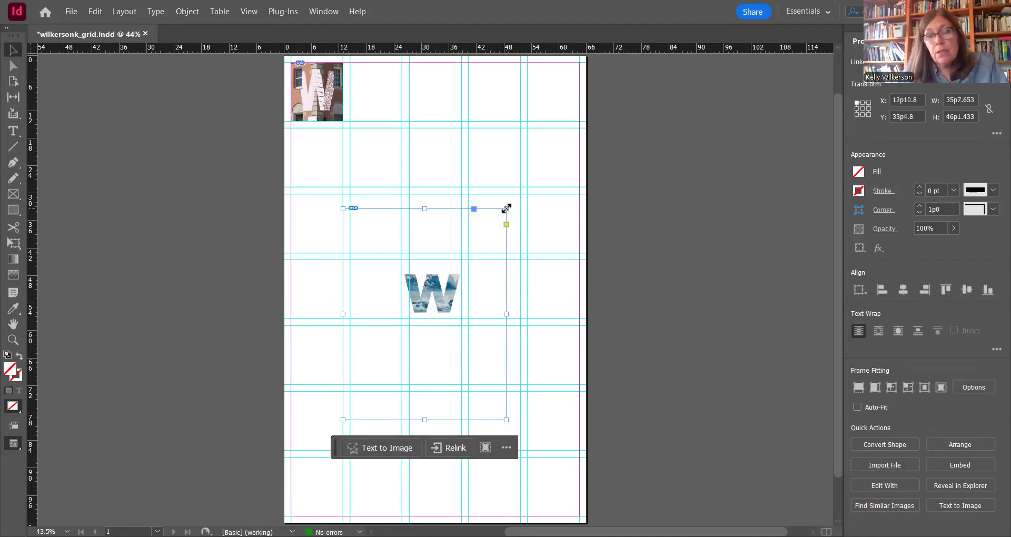
left_click_drag(506, 209, 474, 227)
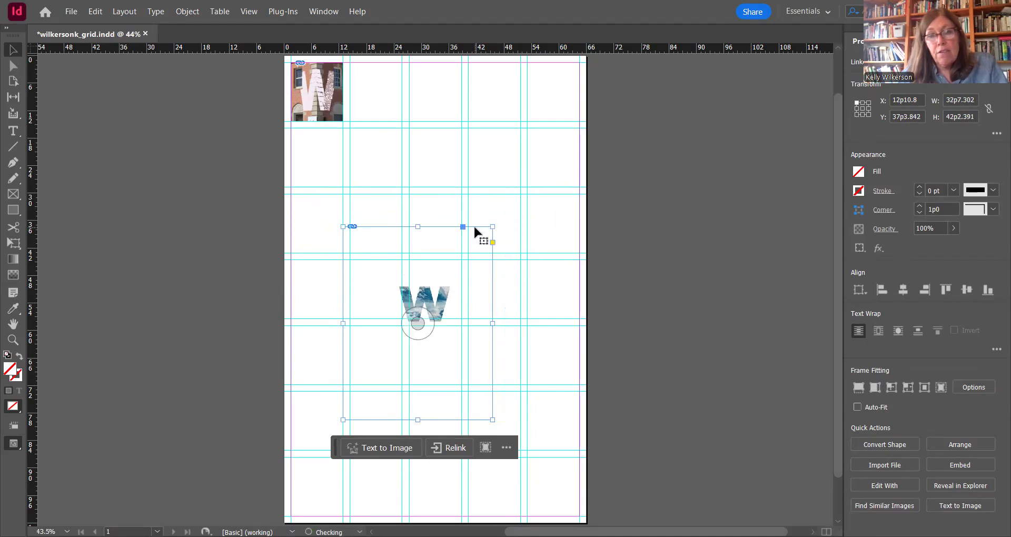
Step: Position the wave image so its W sits centred inside one grid module, at about X 15p1.8 and Y 34p3.9
left_click_drag(445, 290, 451, 284)
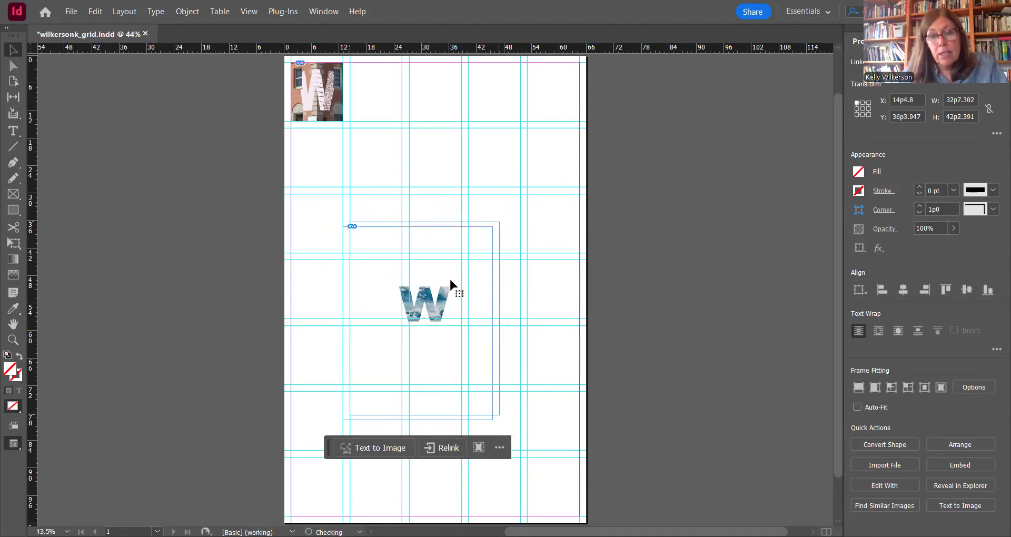
key("Right")
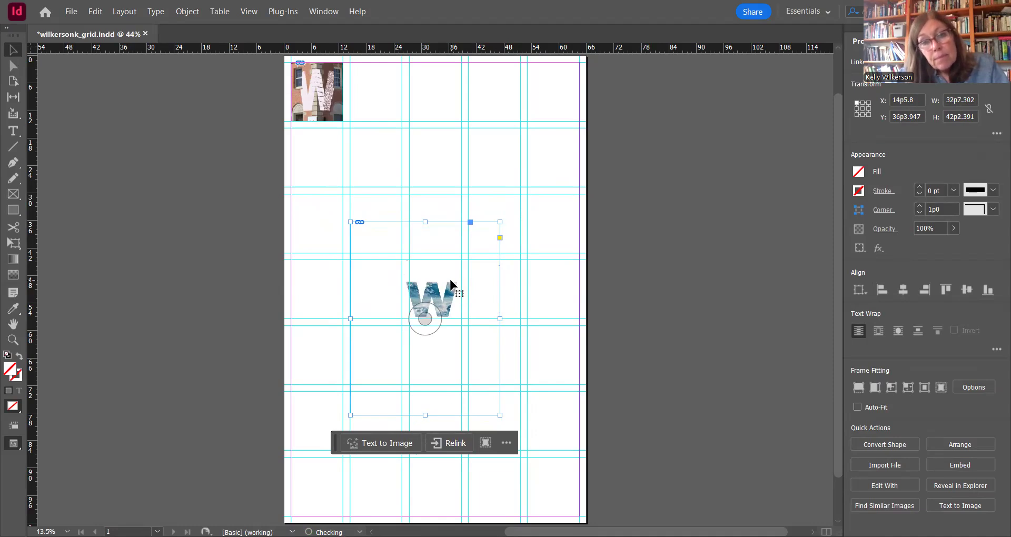
key("Right")
key("Right")
key("Right")
key("Right")
key("Right")
key("Right")
key("Right")
key("Right")
key("Up")
key("Up")
key("Up")
key("Up")
key("shift+Up")
key("shift+Up")
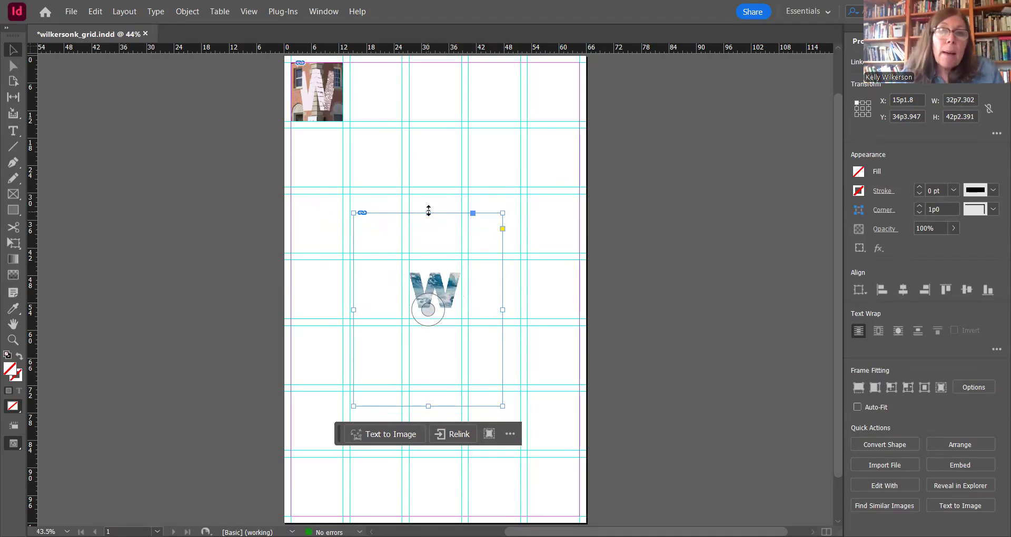
Step: Crop the wave image's frame on all four sides to the grid module around the W and move it into the top row's second module
left_click_drag(430, 211, 430, 259)
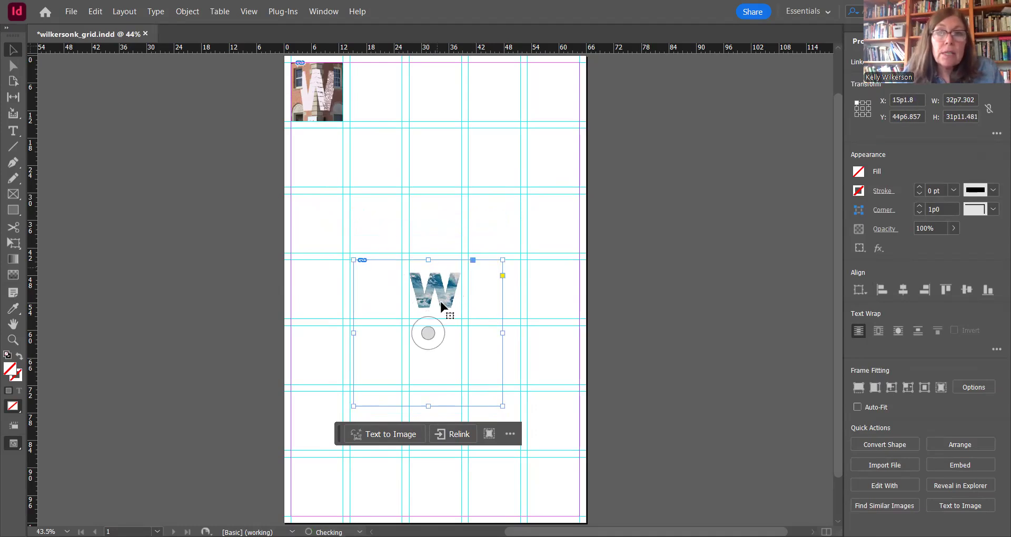
left_click_drag(427, 405, 447, 319)
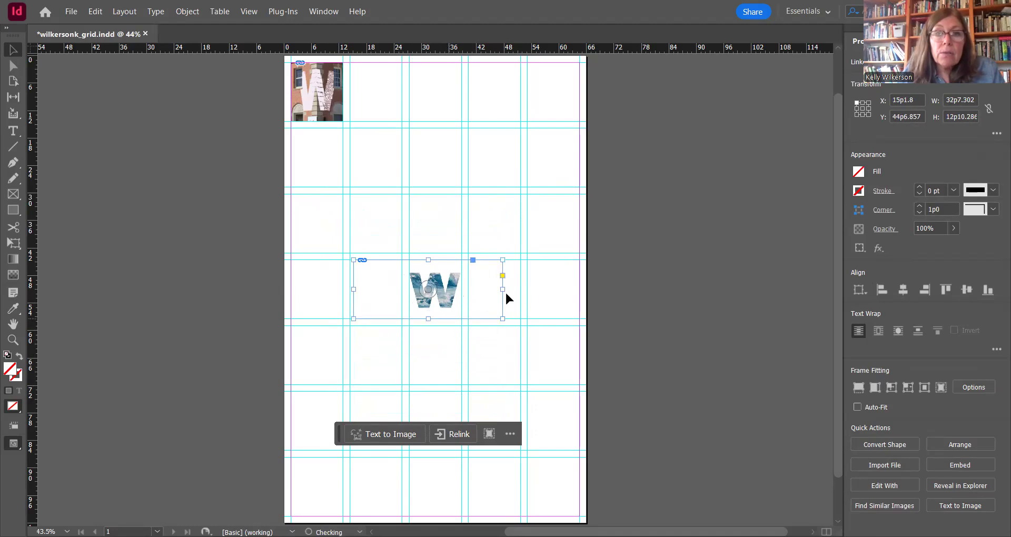
left_click_drag(502, 287, 462, 284)
left_click_drag(353, 288, 410, 287)
left_click(514, 291)
left_click_drag(447, 301, 384, 101)
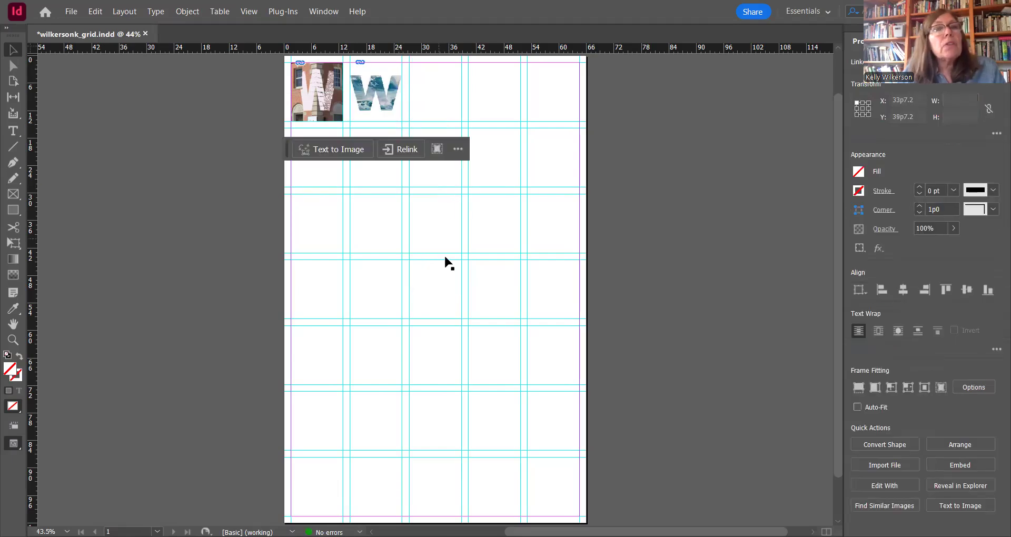
left_click(303, 290)
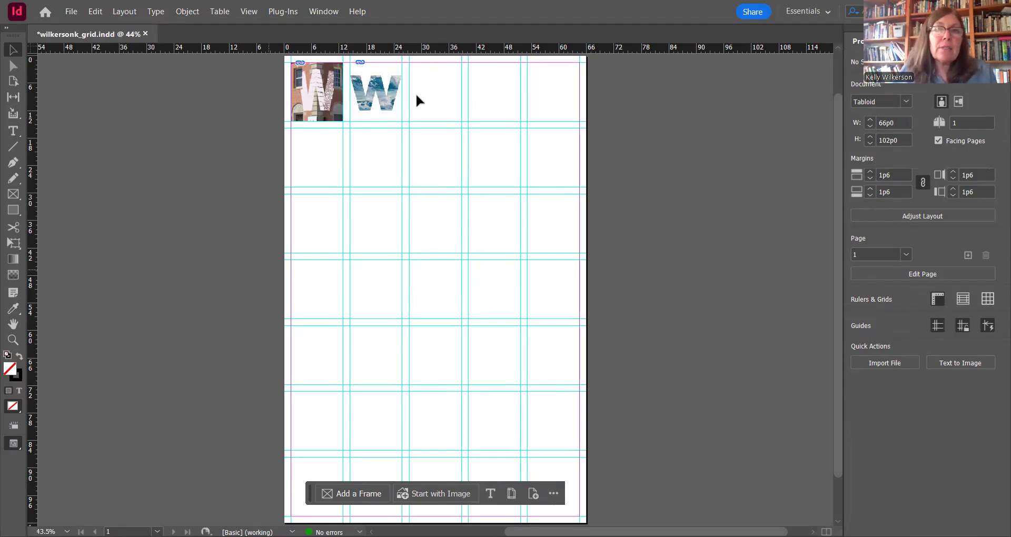
Step: Switch the screen mode to Preview to hide the guides and frame edges, and save the document
left_click(13, 447)
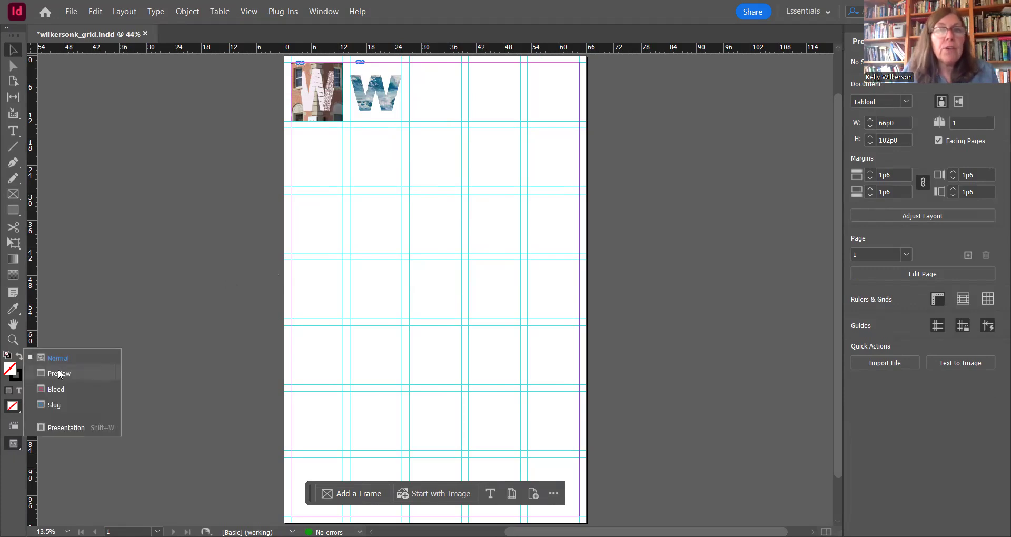
left_click(59, 372)
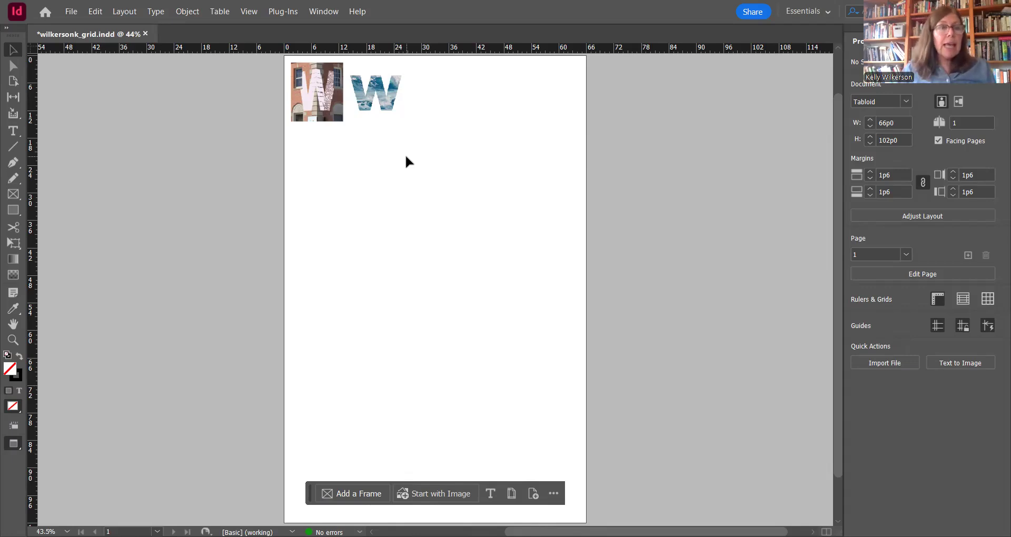
left_click(72, 13)
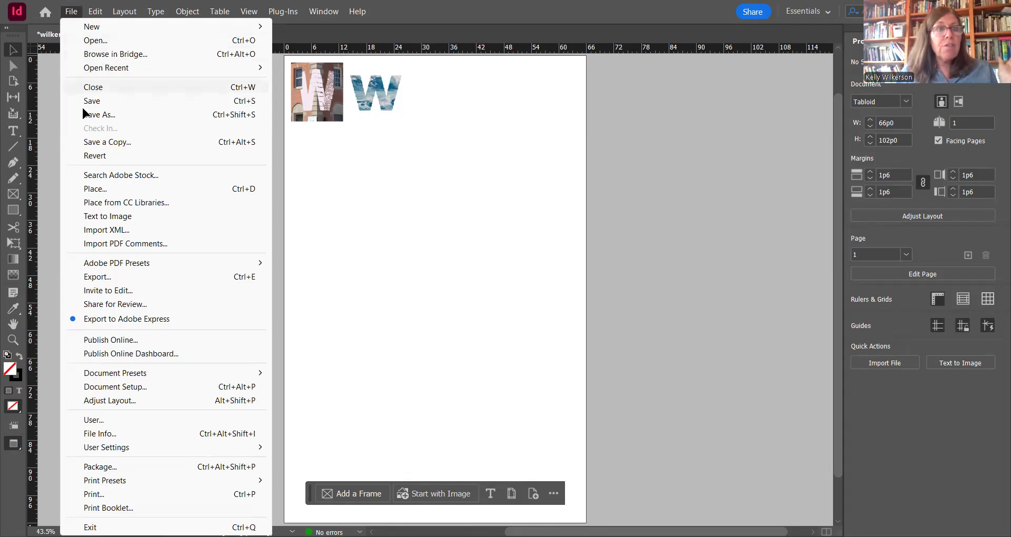
left_click(96, 102)
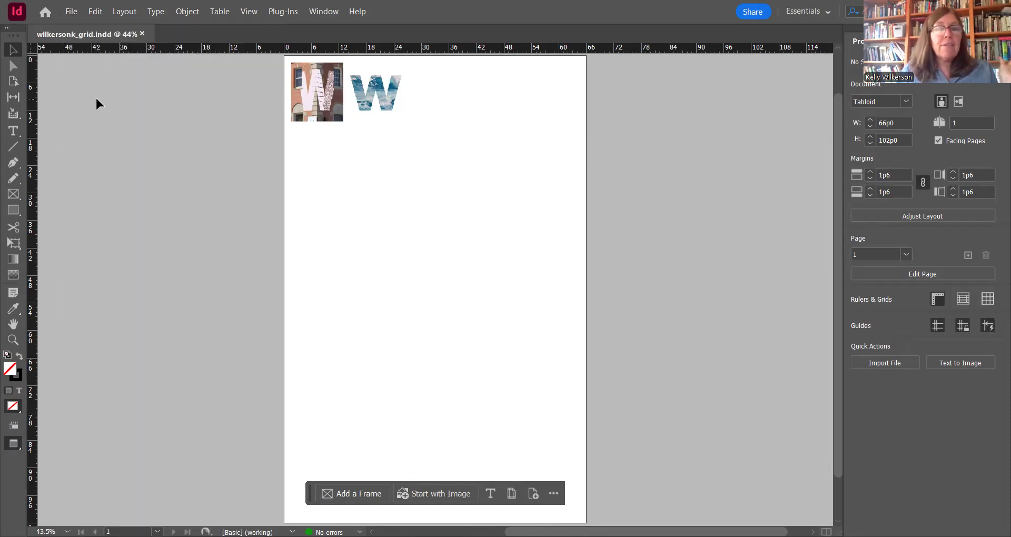